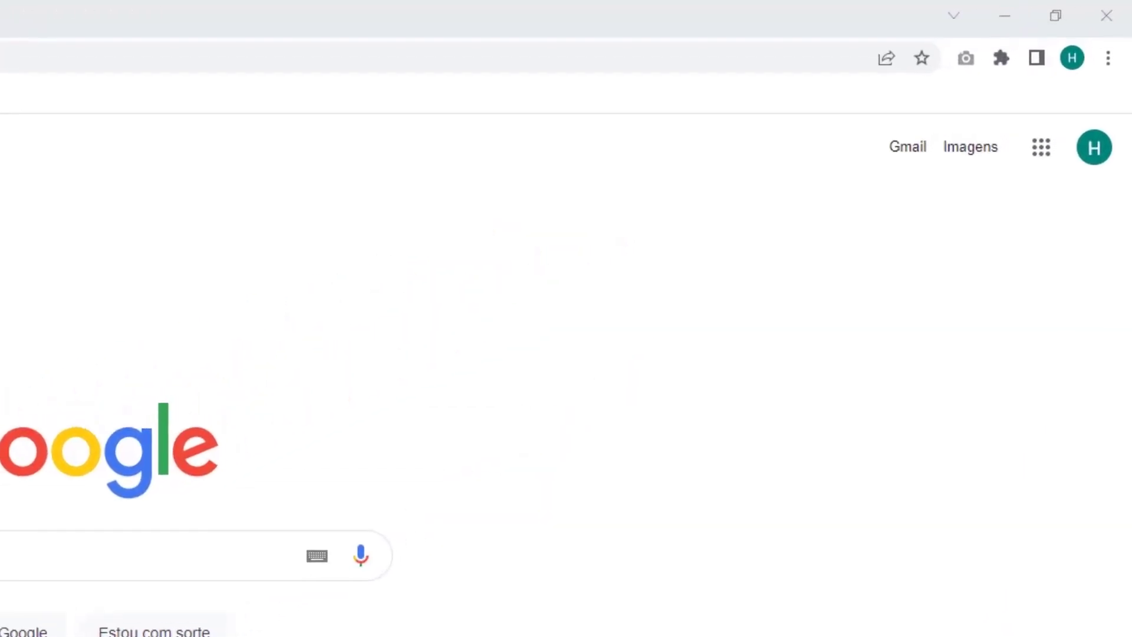
- Clear Chrome's cookies and cached images from the last hour (Última hora), leaving the browsing history excluded from the removal
click(1107, 59)
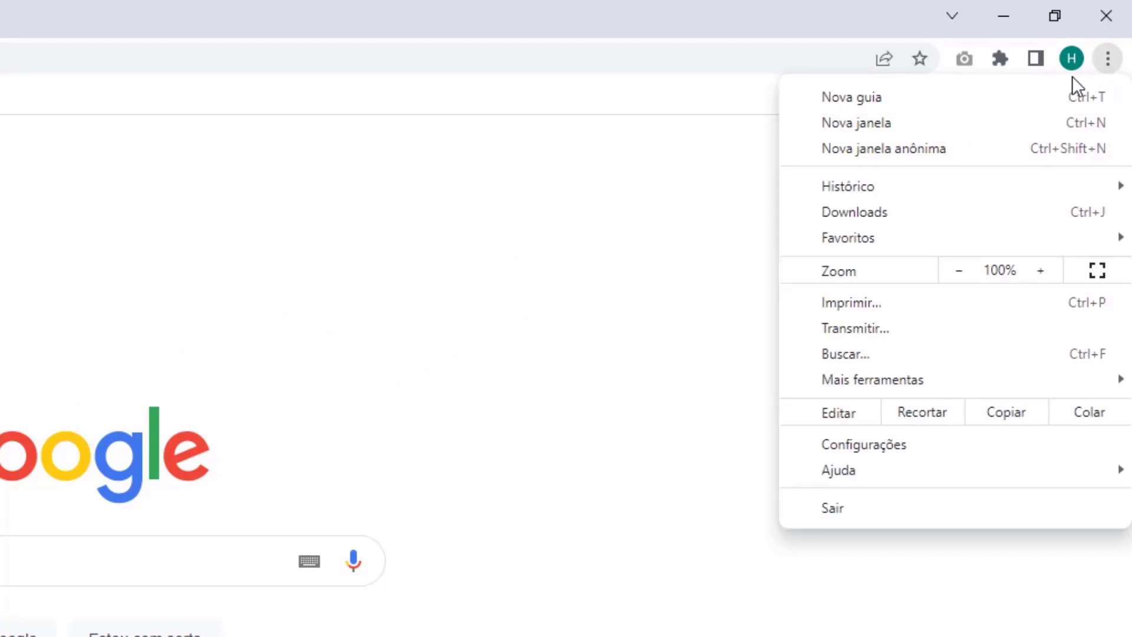
mouse_move(863, 383)
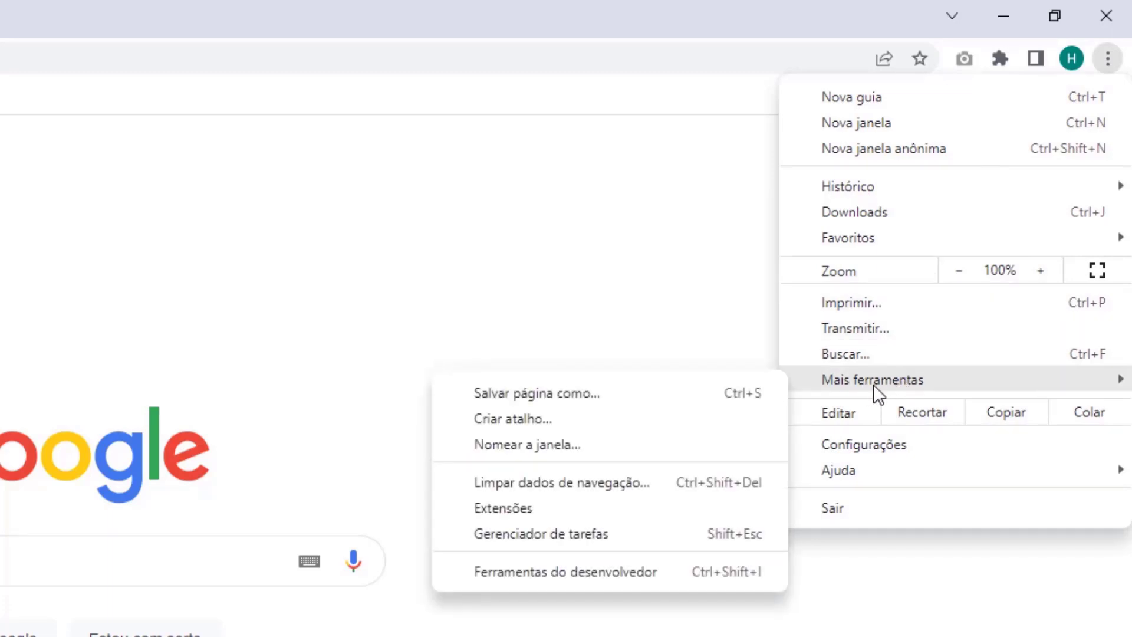
click(550, 484)
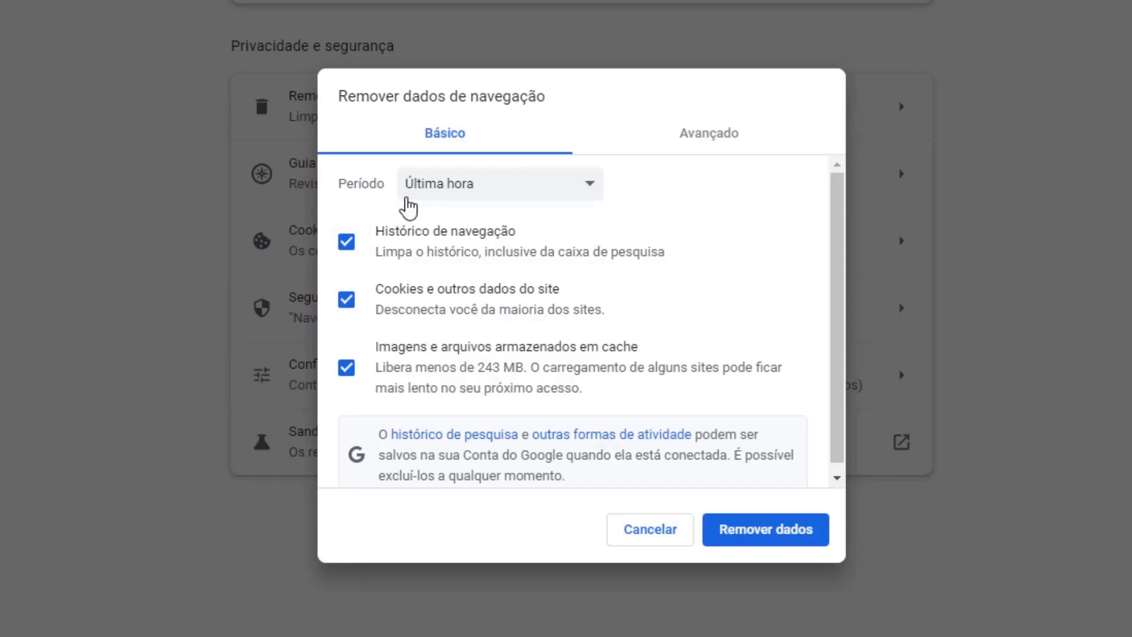
click(445, 194)
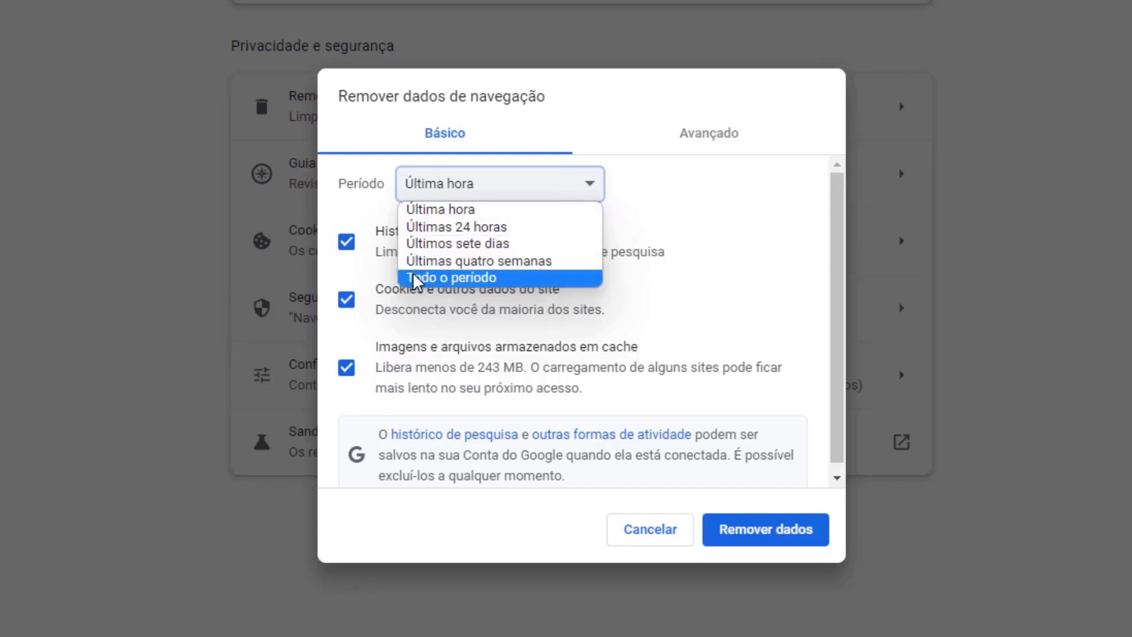
click(416, 214)
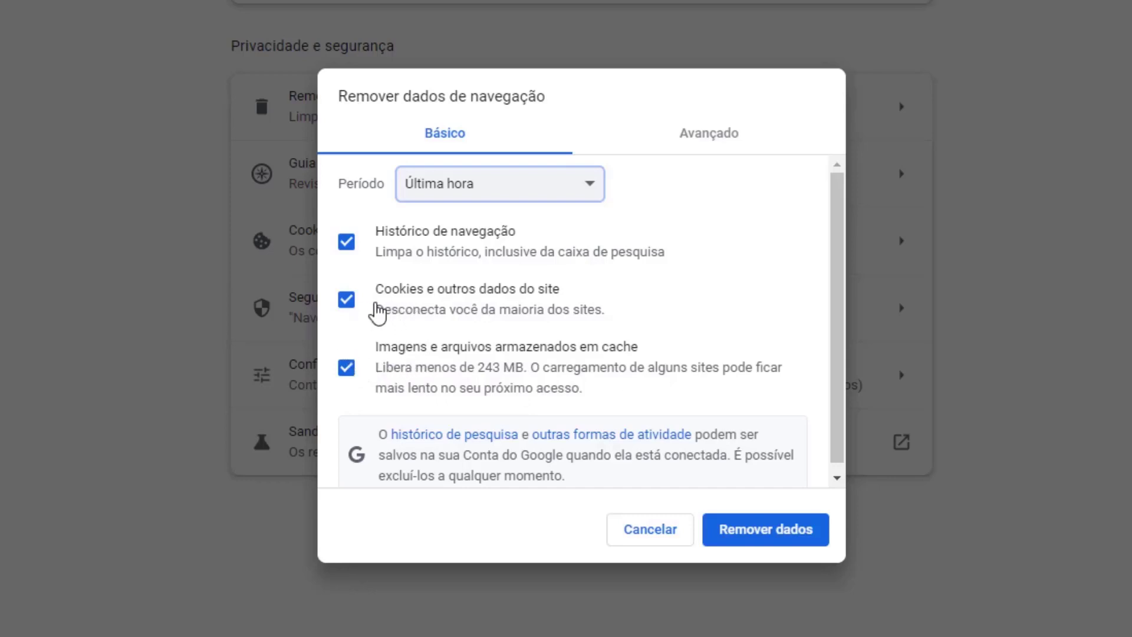
click(347, 244)
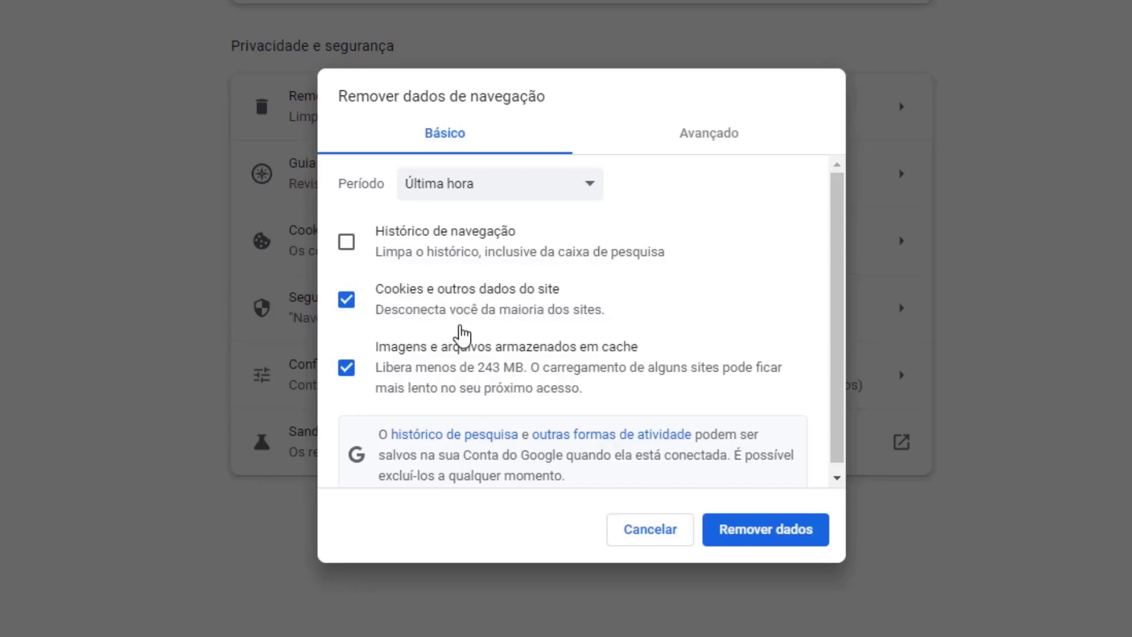
click(762, 539)
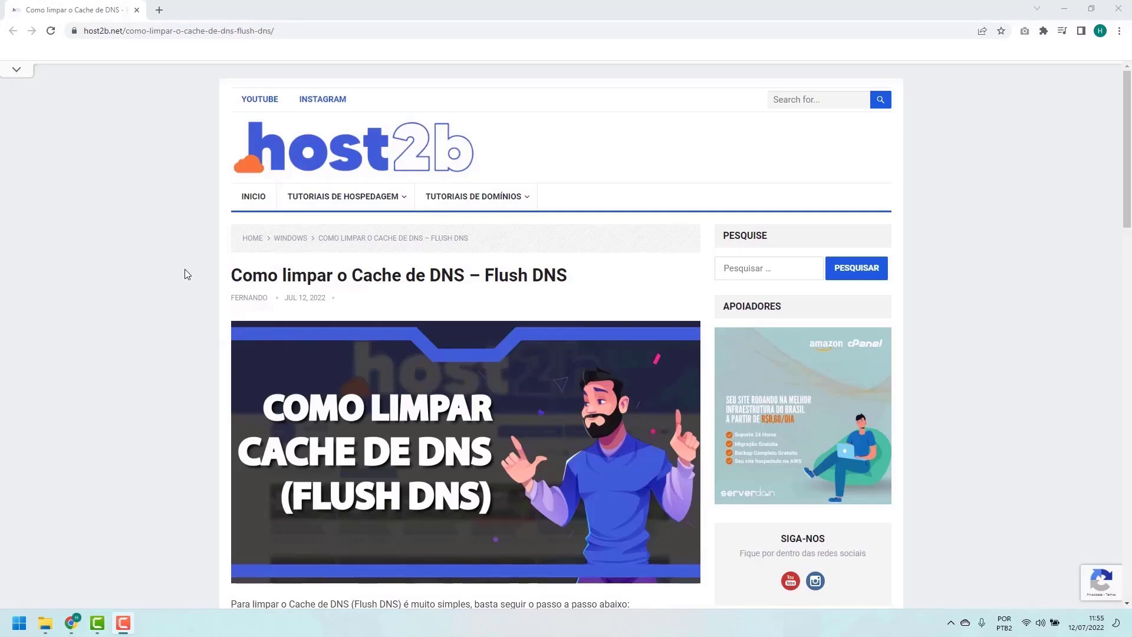
- Consult the DNS flush article's instructions, then search Windows for cmd and launch the Command Prompt as administrator
scroll(189, 268, down, 2)
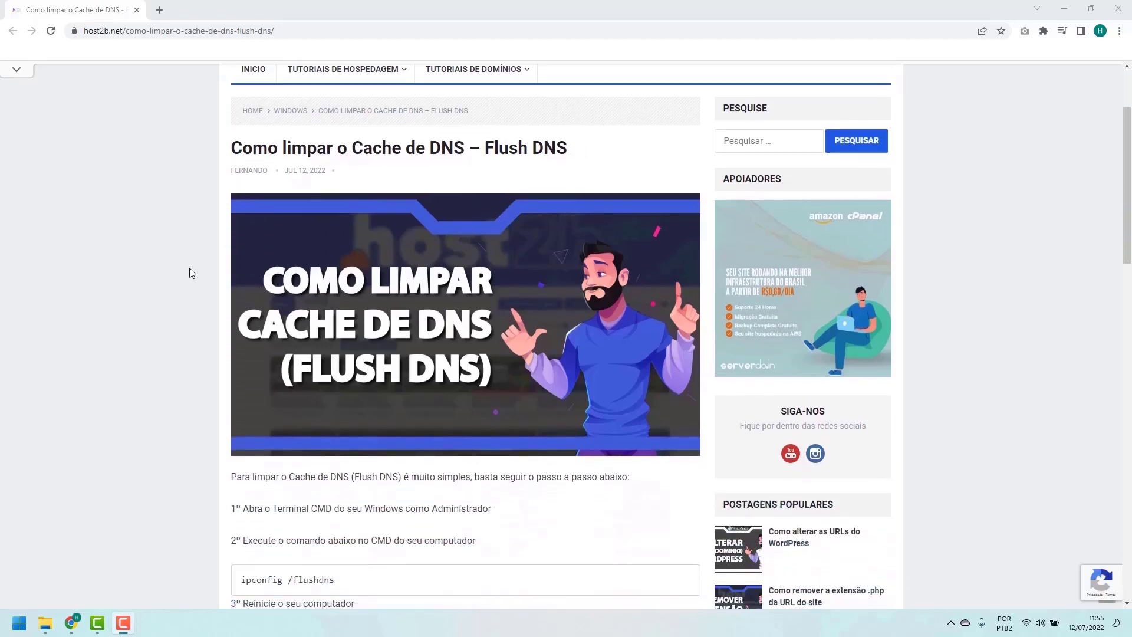
scroll(189, 273, down, 4)
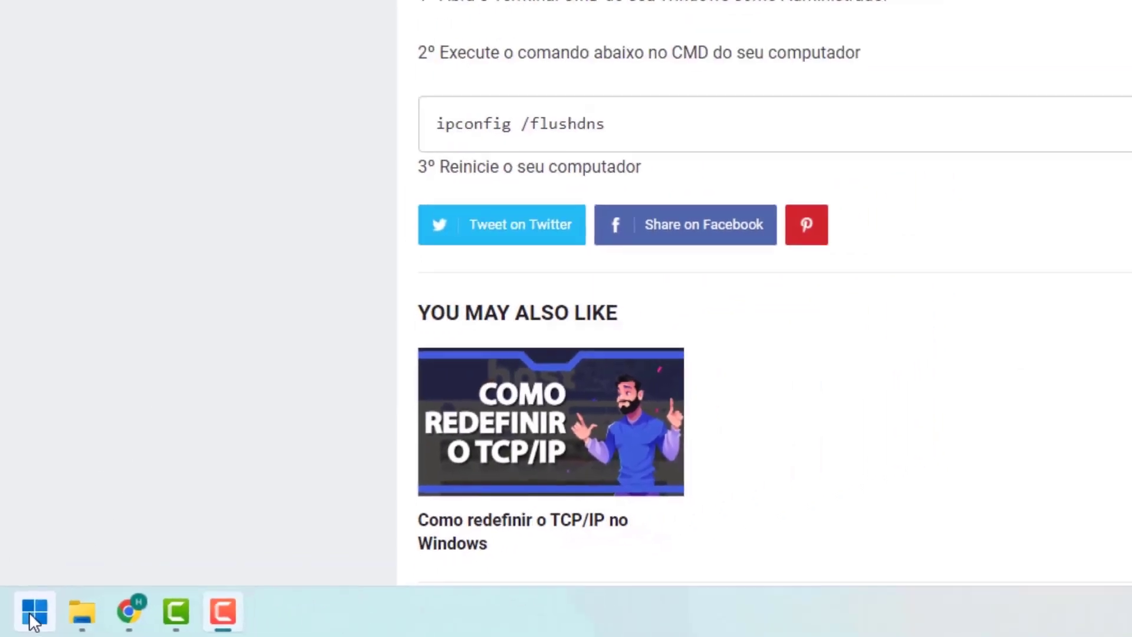
click(50, 600)
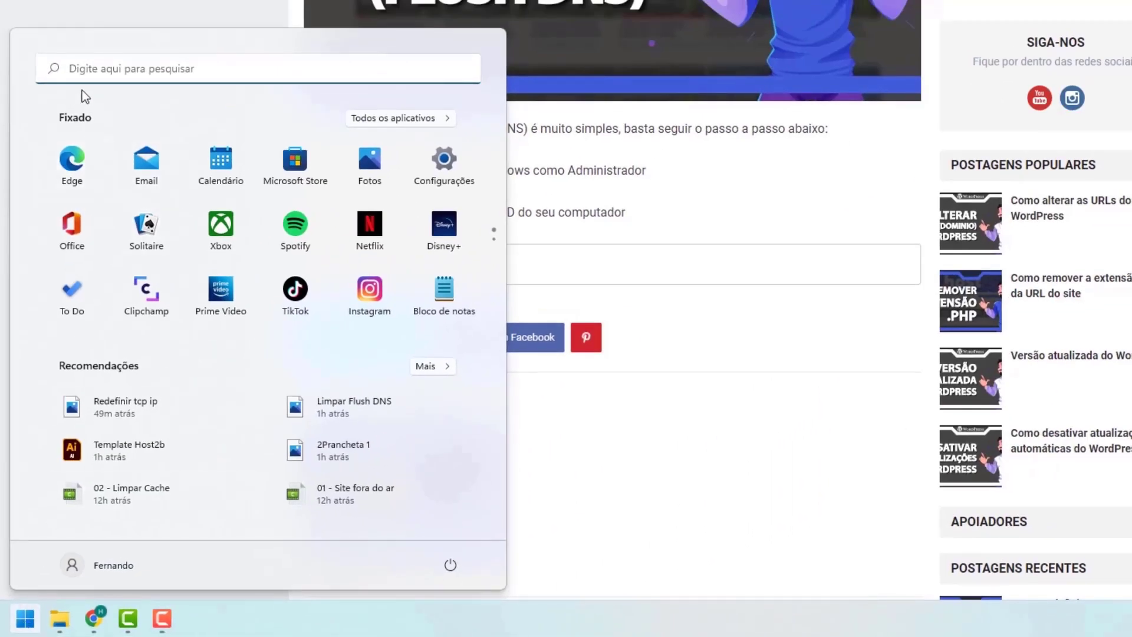
click(85, 72)
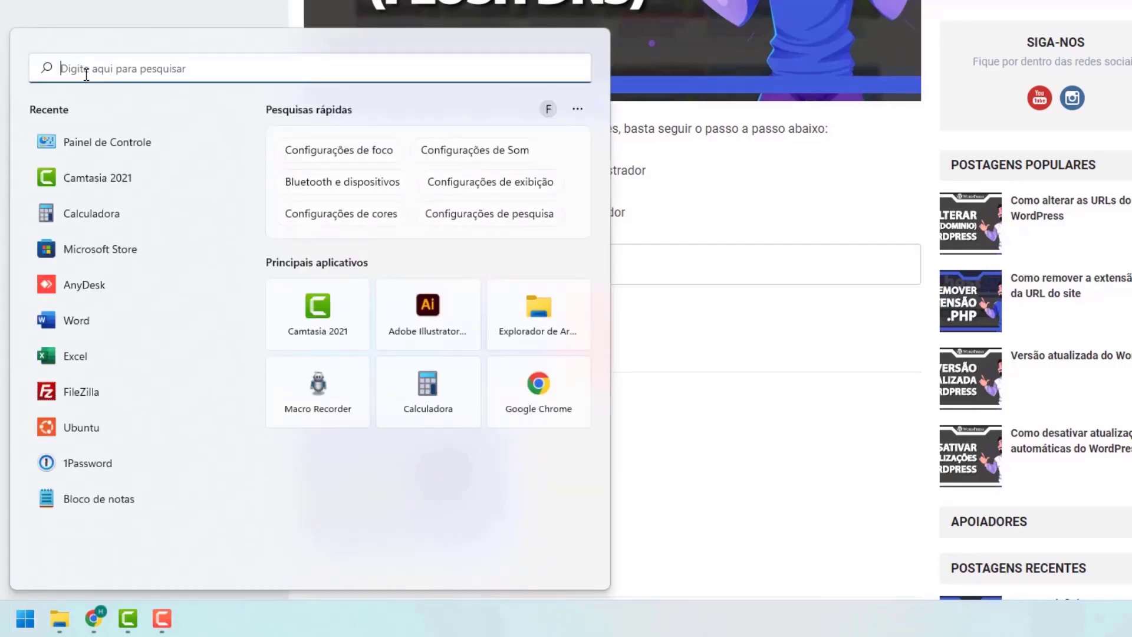
text(cmd)
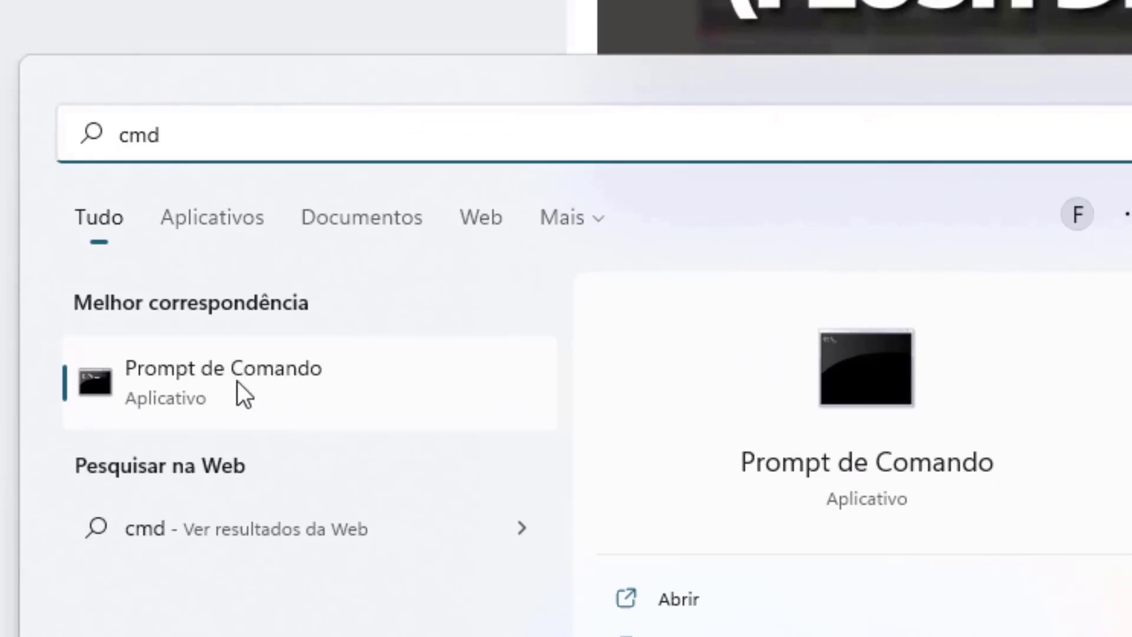
right_click(179, 383)
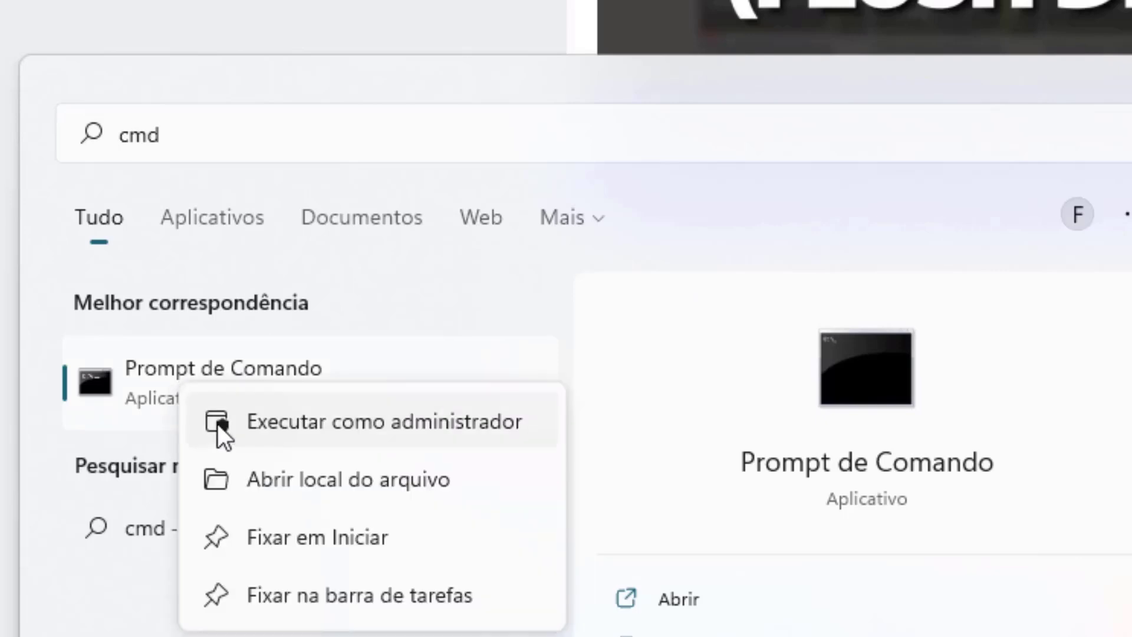
click(302, 422)
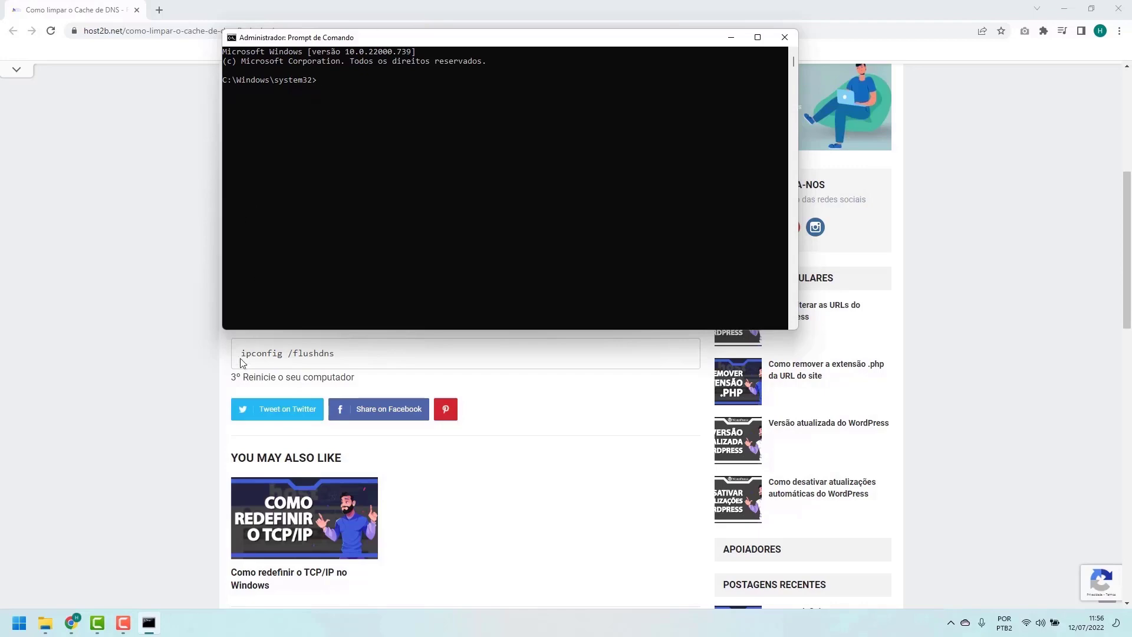
- Flush the DNS cache by running ipconfig /flushdns in the administrator Command Prompt
click(198, 357)
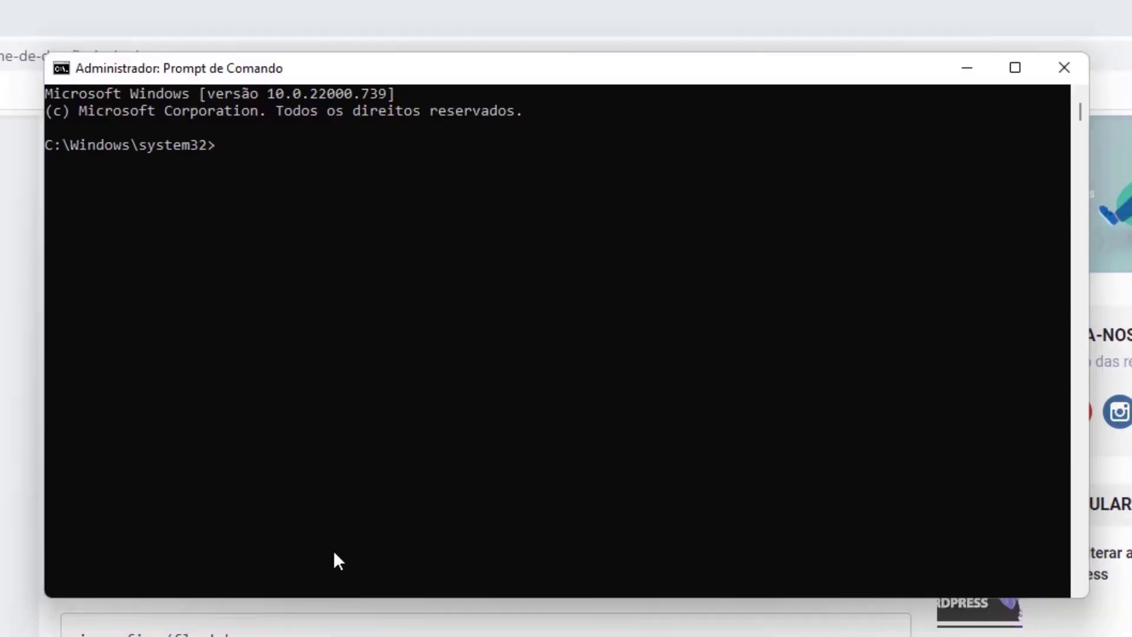
click(381, 437)
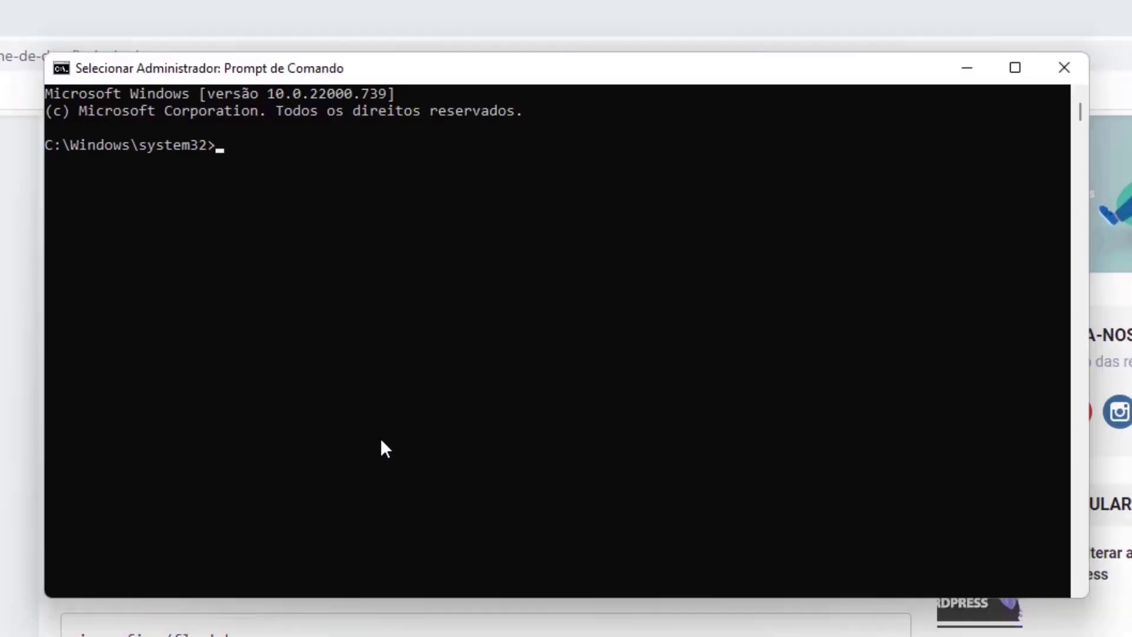
text(ipconfig )
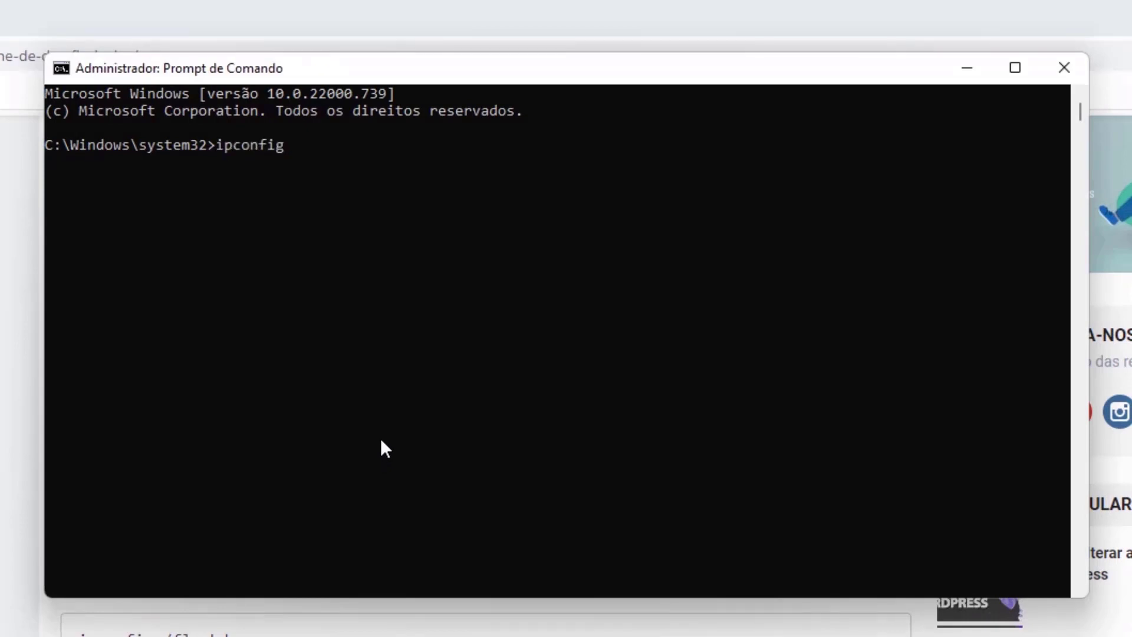
text(/flushdns)
key(Return)
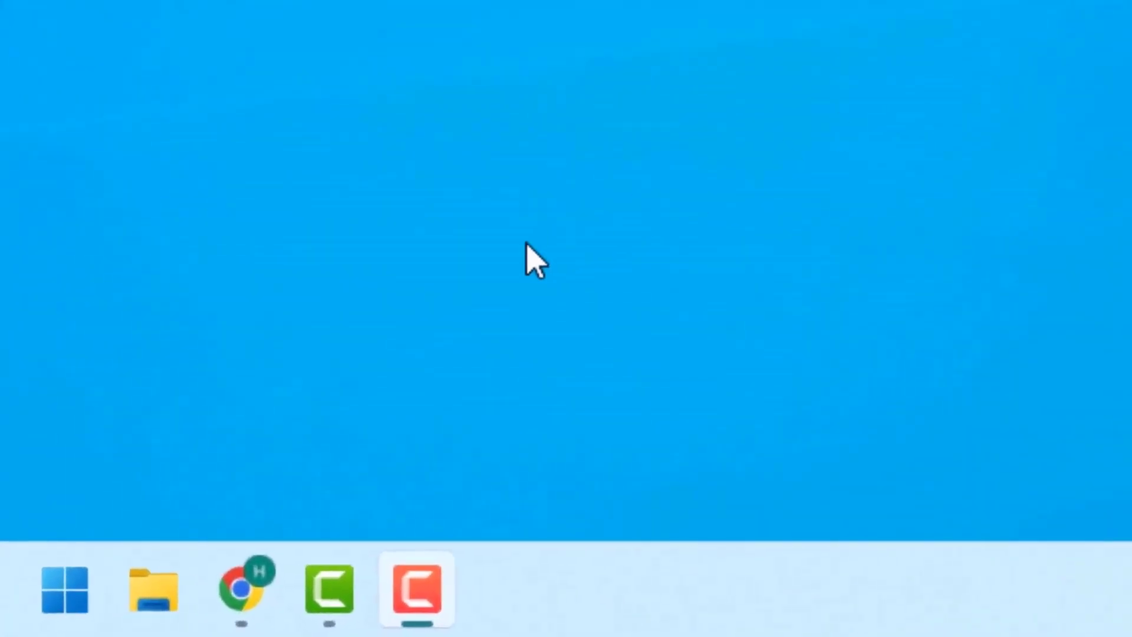
- Search Windows for "painel de controle", launch the Control Panel and open Central de Rede e Compartilhamento
click(56, 593)
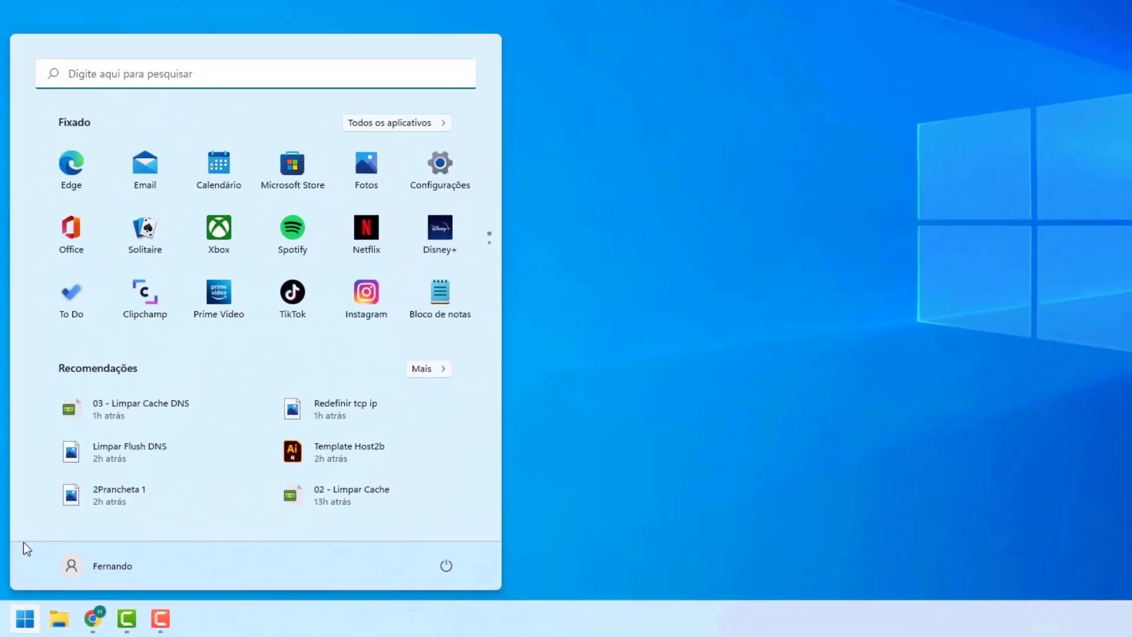
click(100, 78)
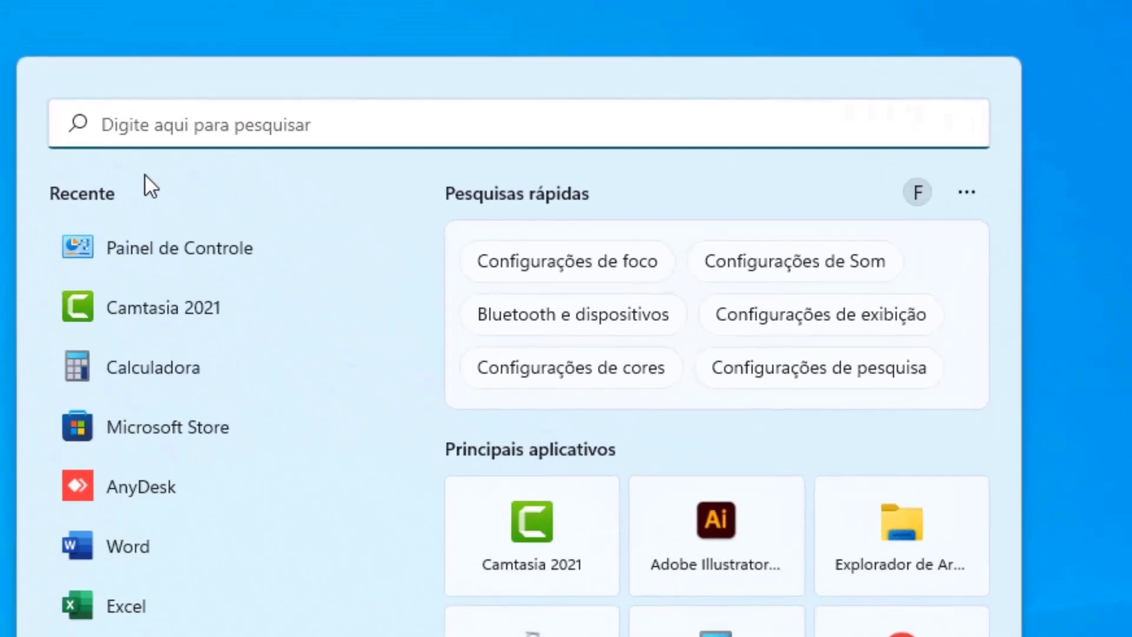
text(painel de controle)
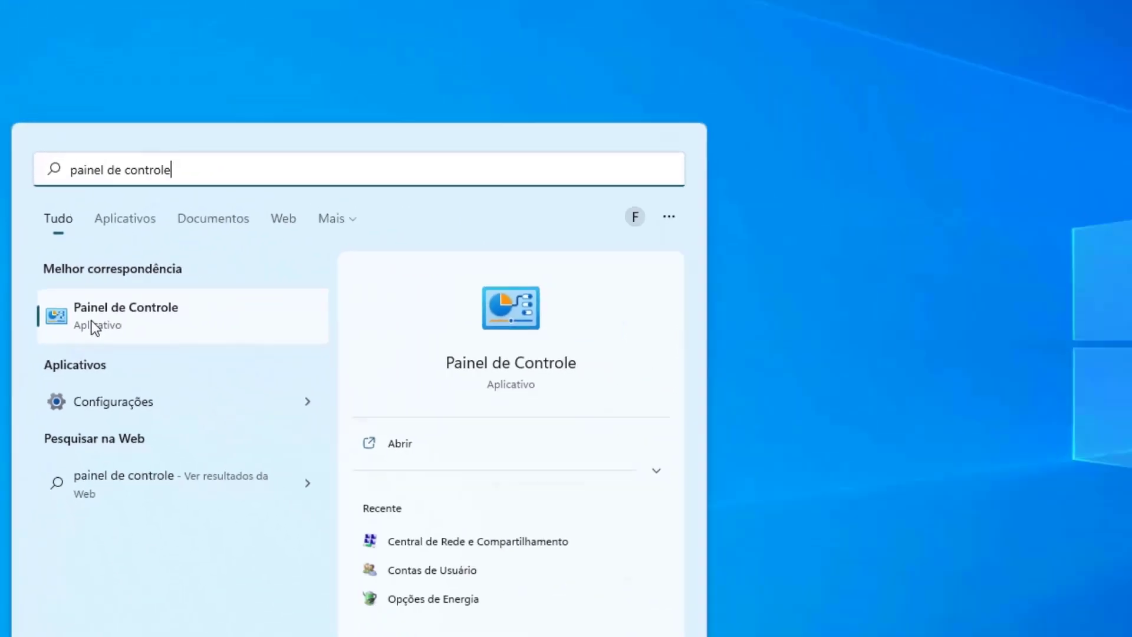
click(132, 341)
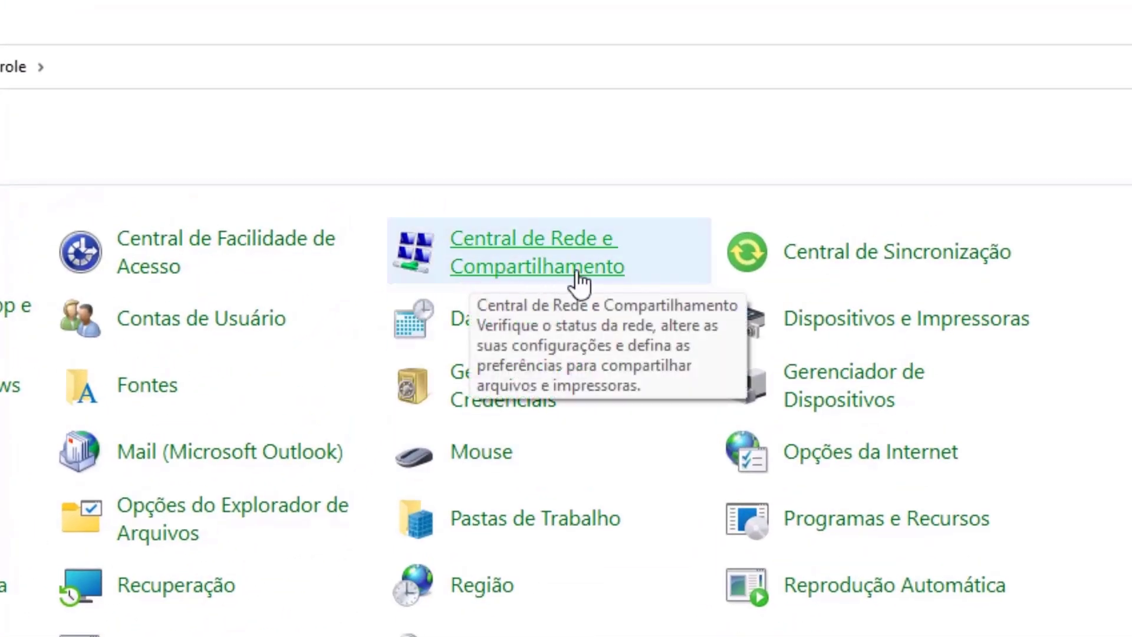
click(519, 266)
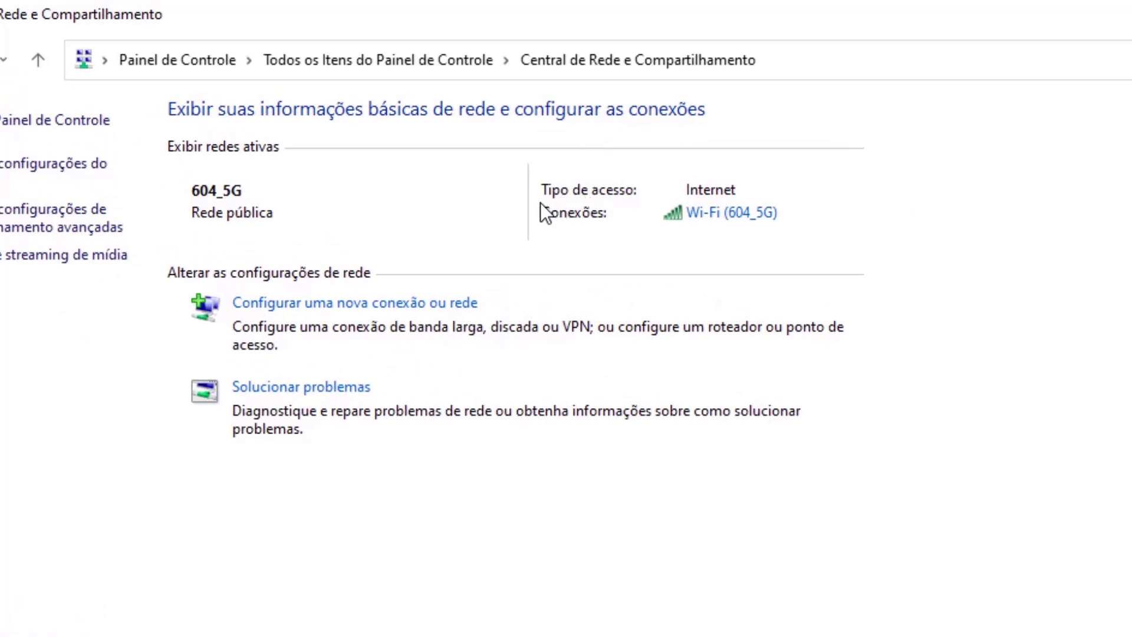
- Open the Protocolo IP Versão 4 (TCP/IPv4) properties of the active Wi-Fi connection
click(709, 228)
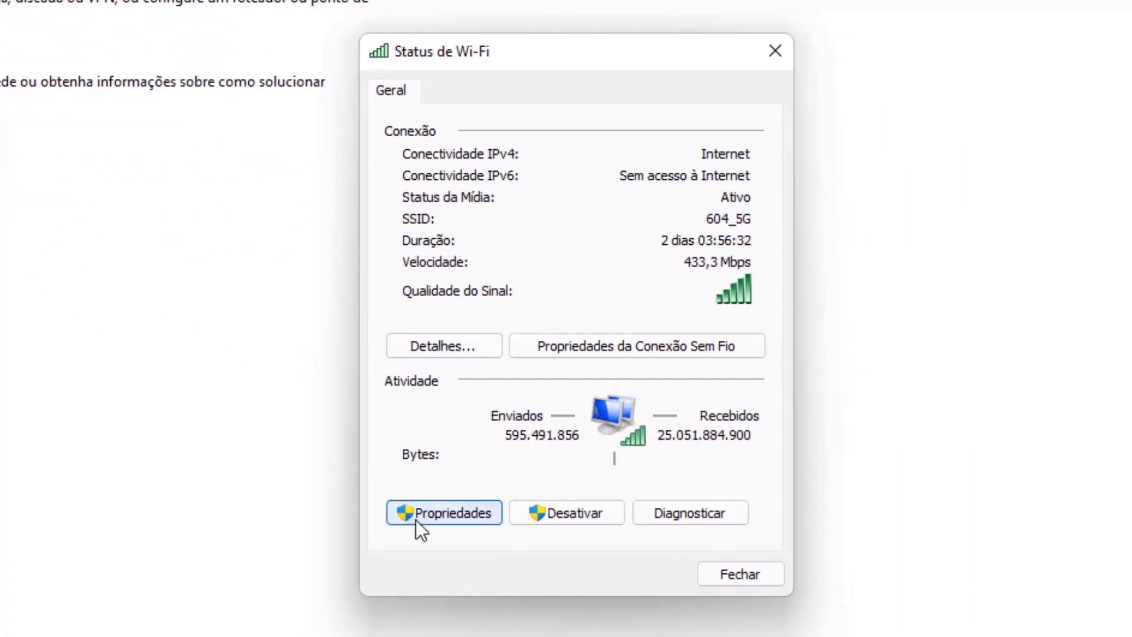
click(441, 518)
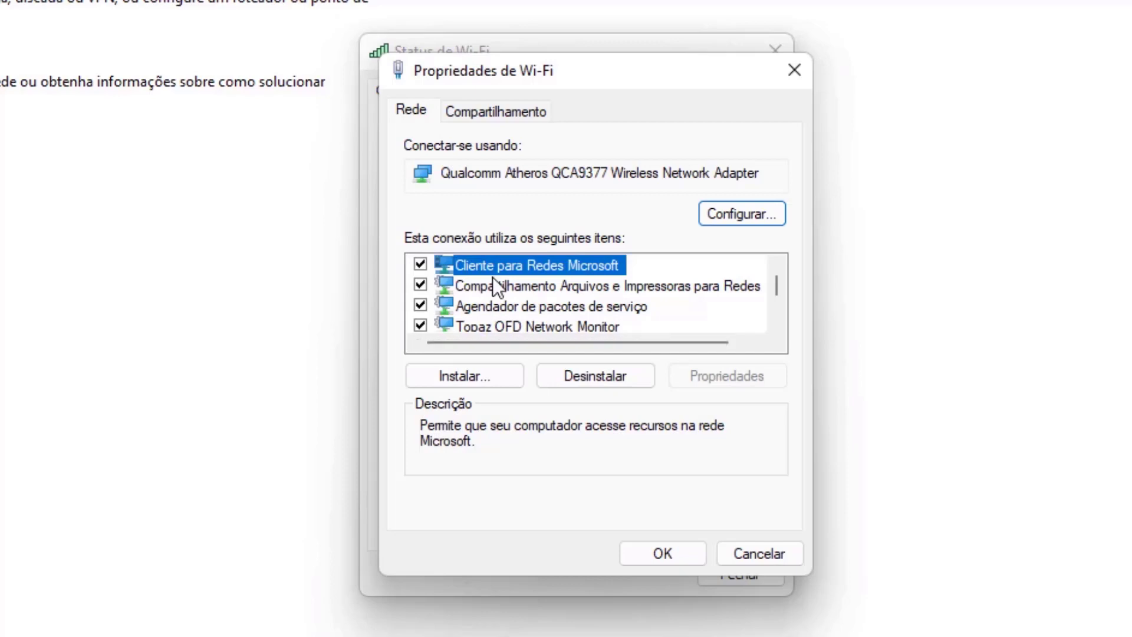
scroll(534, 270, down, 1)
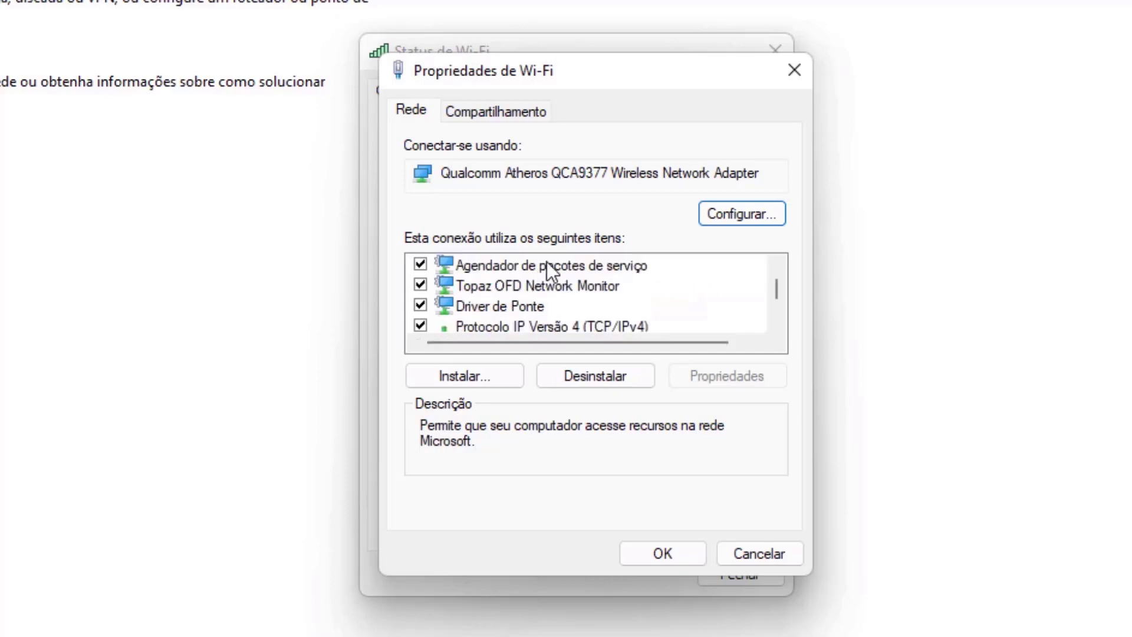
scroll(546, 264, down, 1)
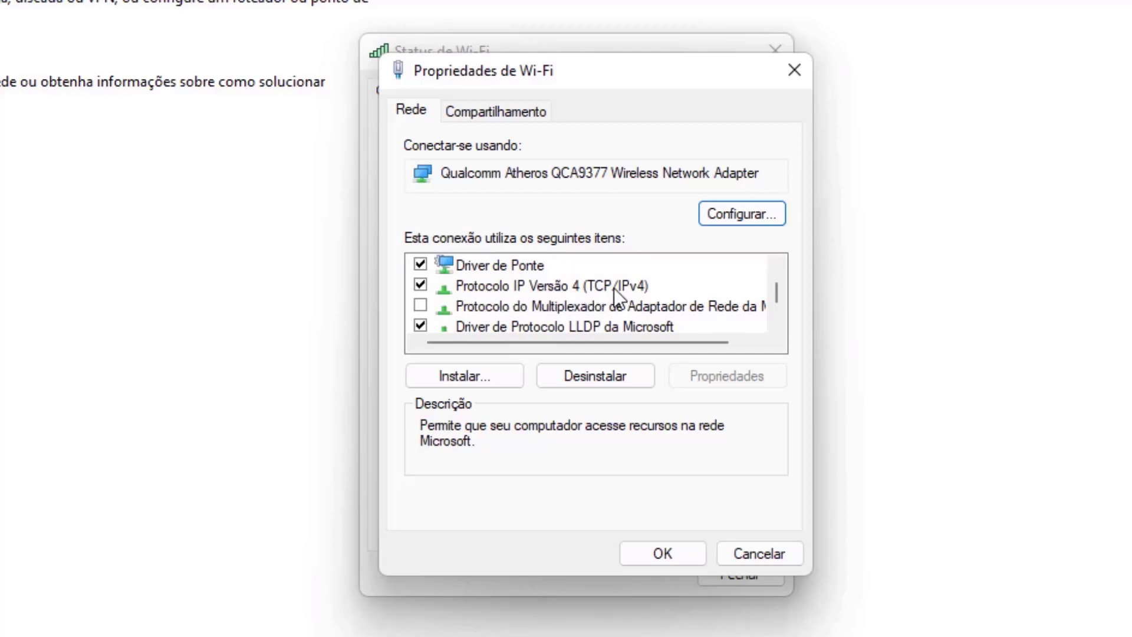
click(540, 287)
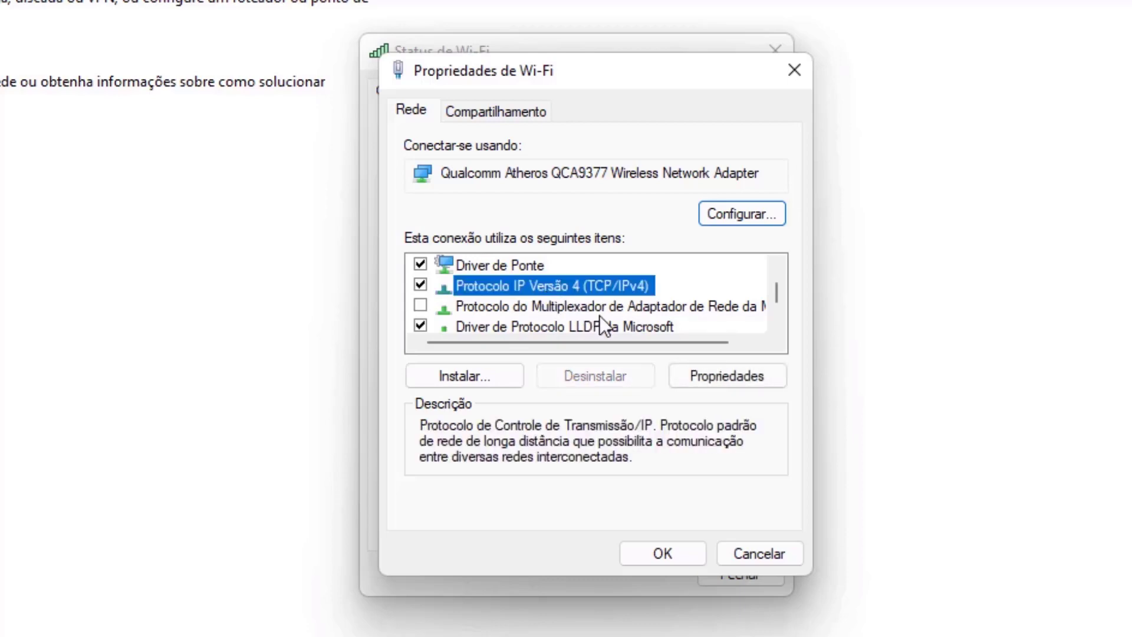
click(711, 382)
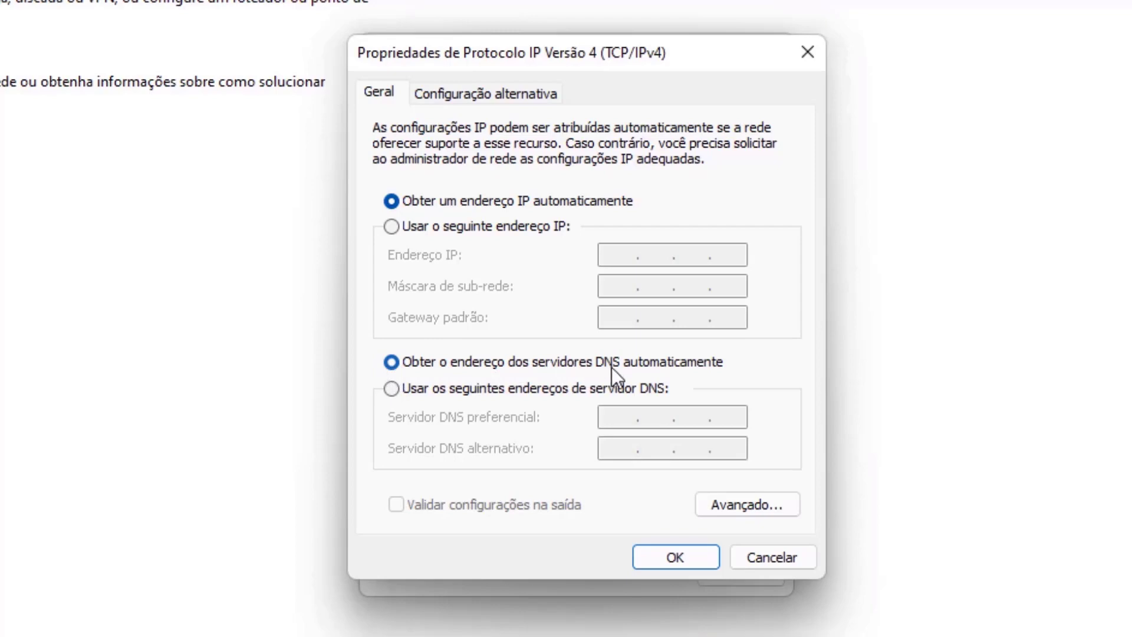
- Use manual DNS server addresses with 8.8.8.8 as preferred and 8.8.4.4 as alternate, and apply them
click(391, 389)
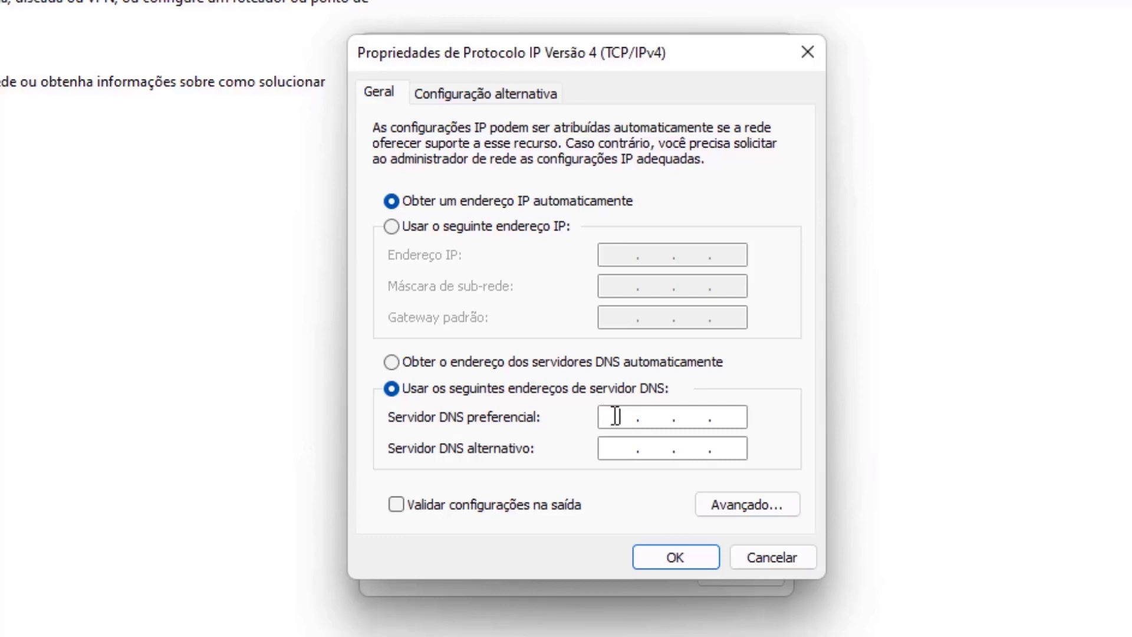
text(8.8.8.8)
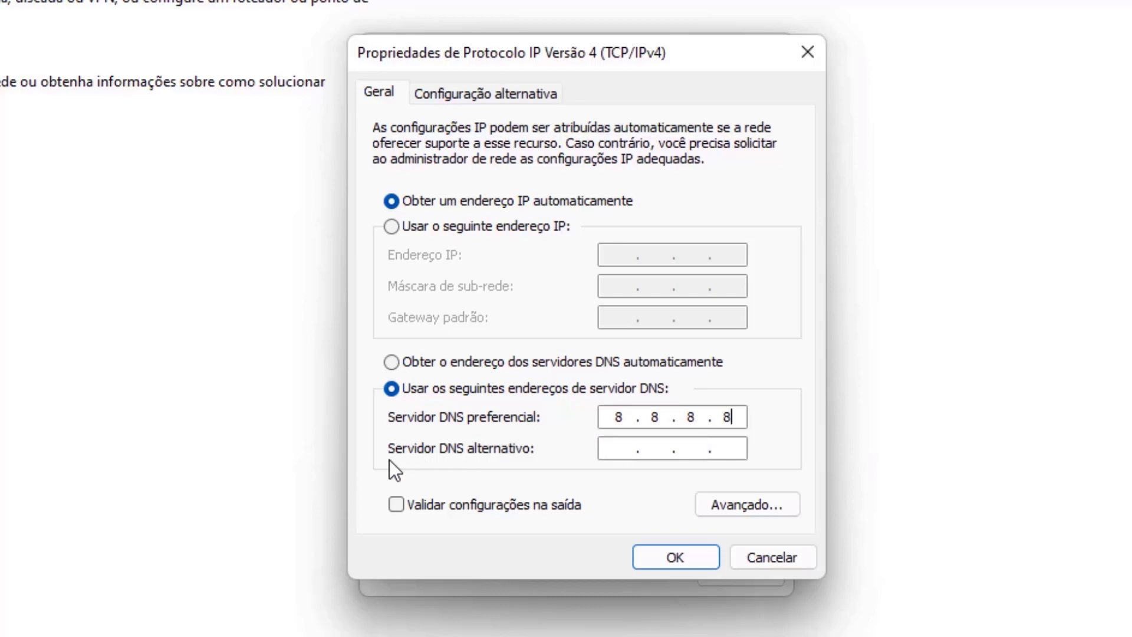
click(621, 453)
text(8.8.4.4)
click(681, 559)
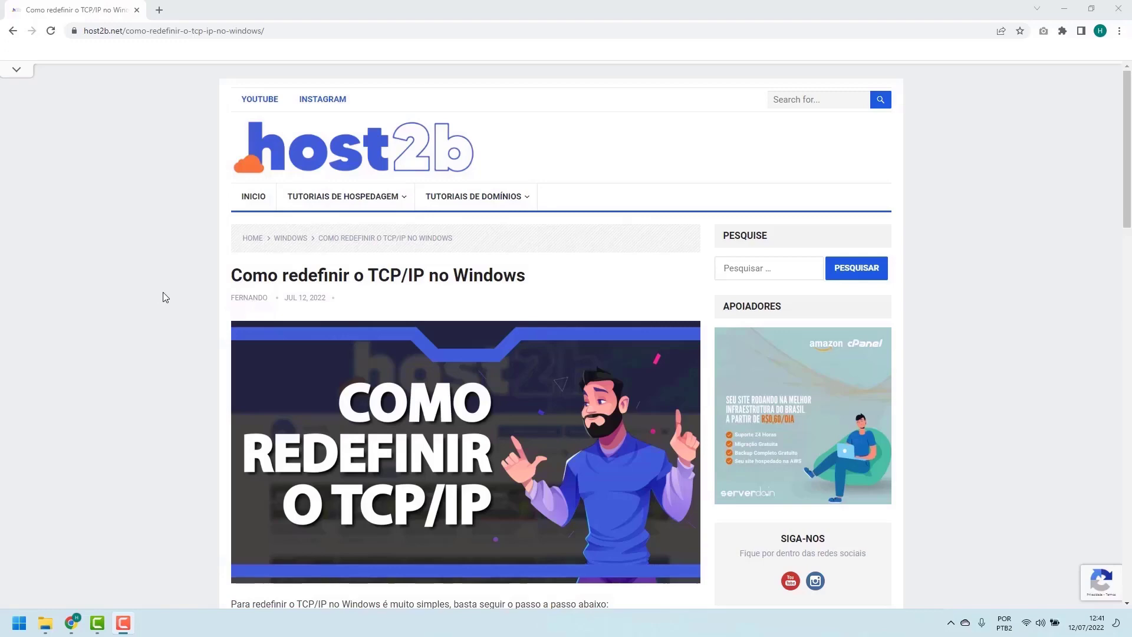
- Consult the TCP/IP reset article's instructions, then find the Command Prompt with a cmd search and run it as administrator
scroll(164, 296, down, 5)
scroll(165, 296, down, 1)
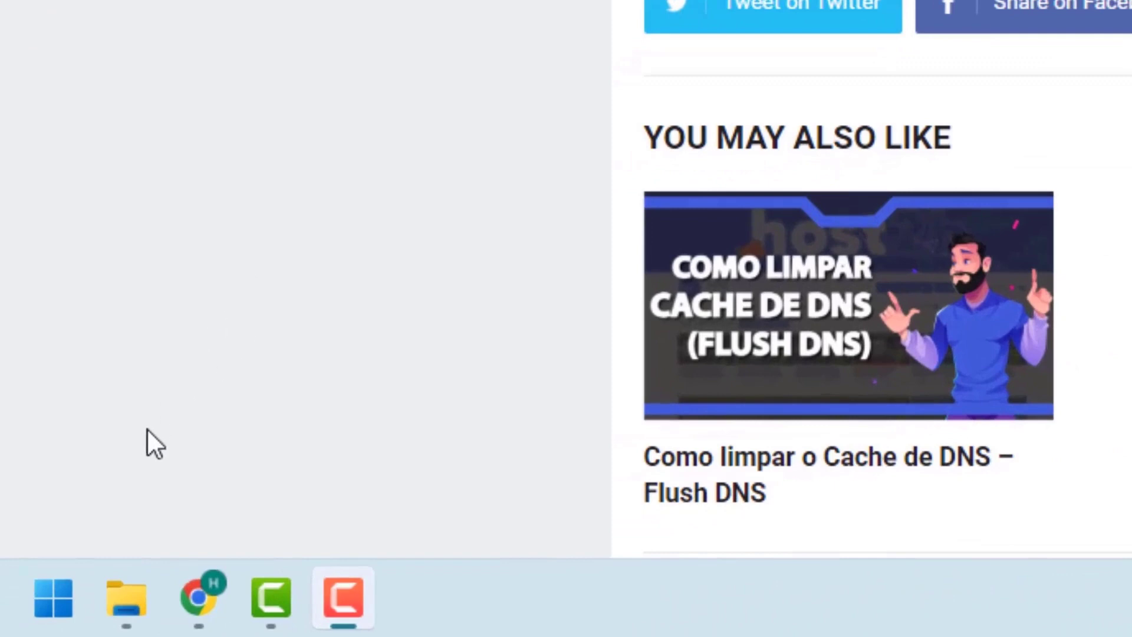
click(50, 595)
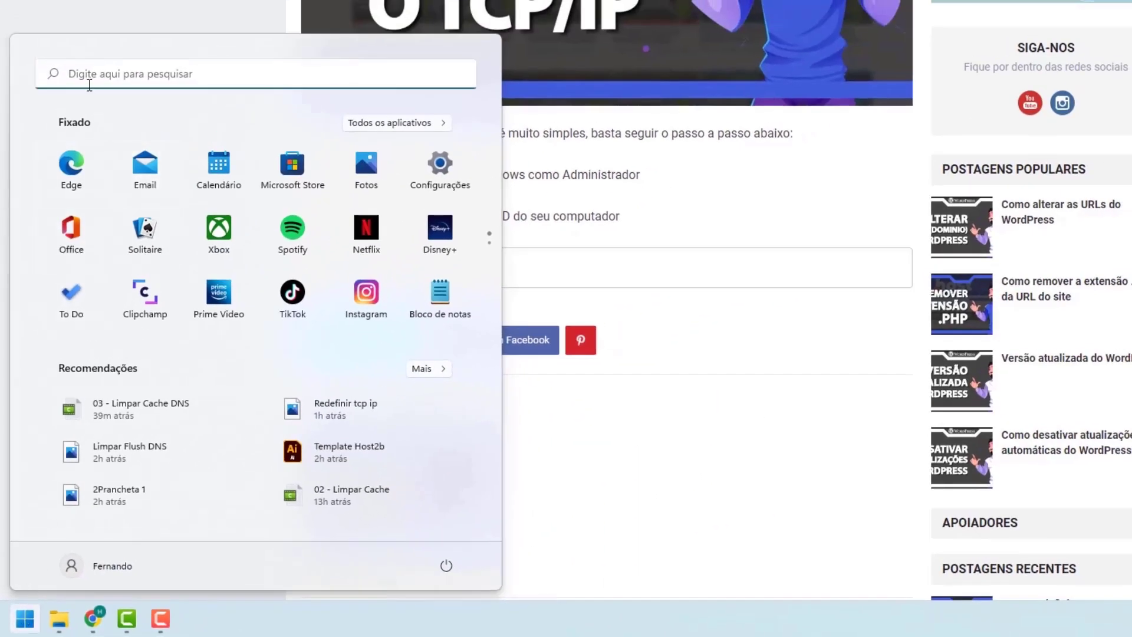
text(cmd)
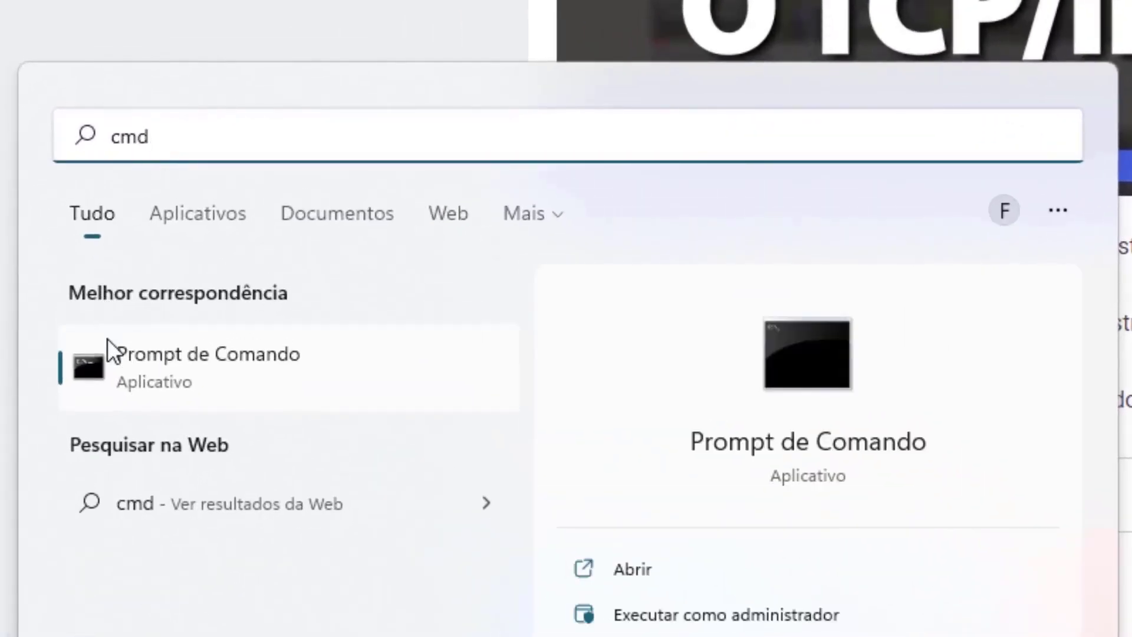
right_click(168, 359)
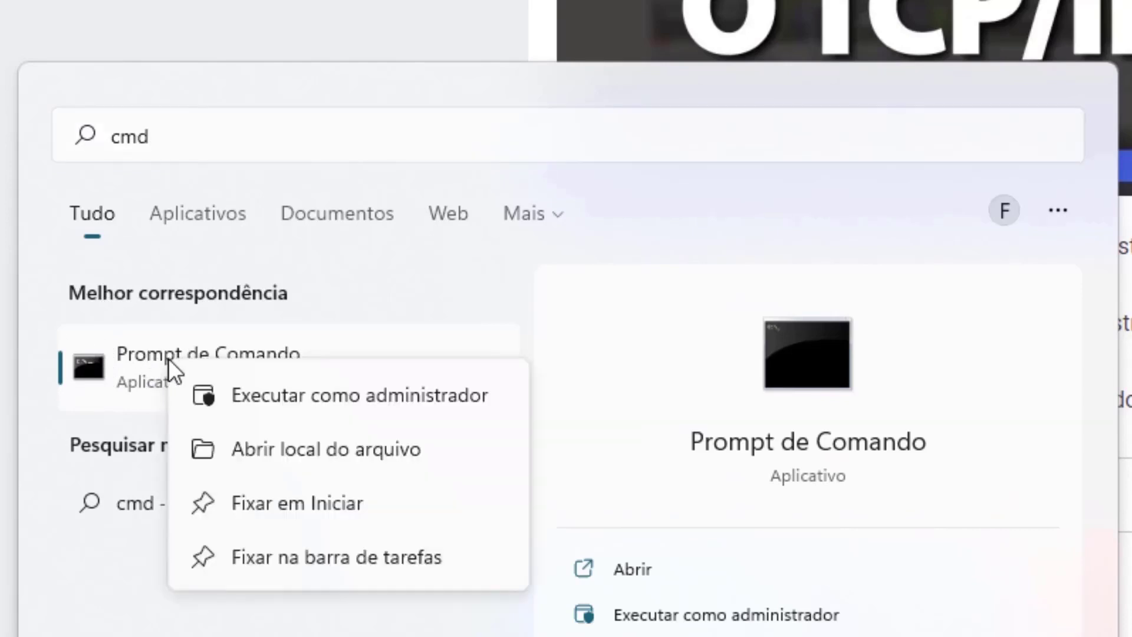
click(323, 395)
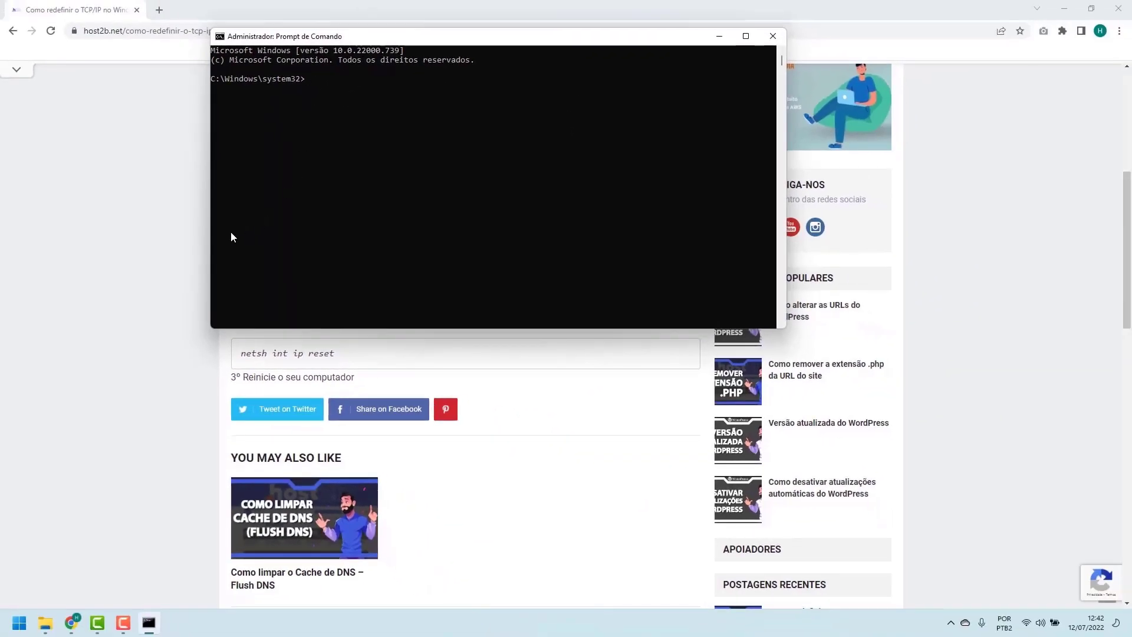
- Reset the TCP/IP stack by running netsh int ip reset in the administrator Command Prompt
click(192, 239)
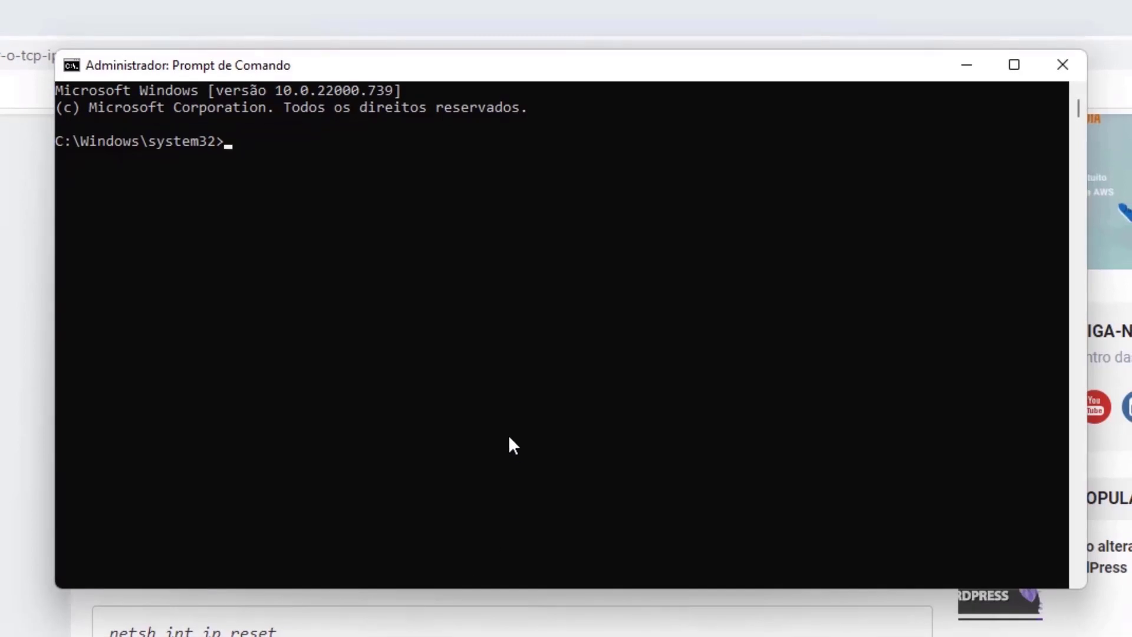
click(507, 423)
text(netsh i)
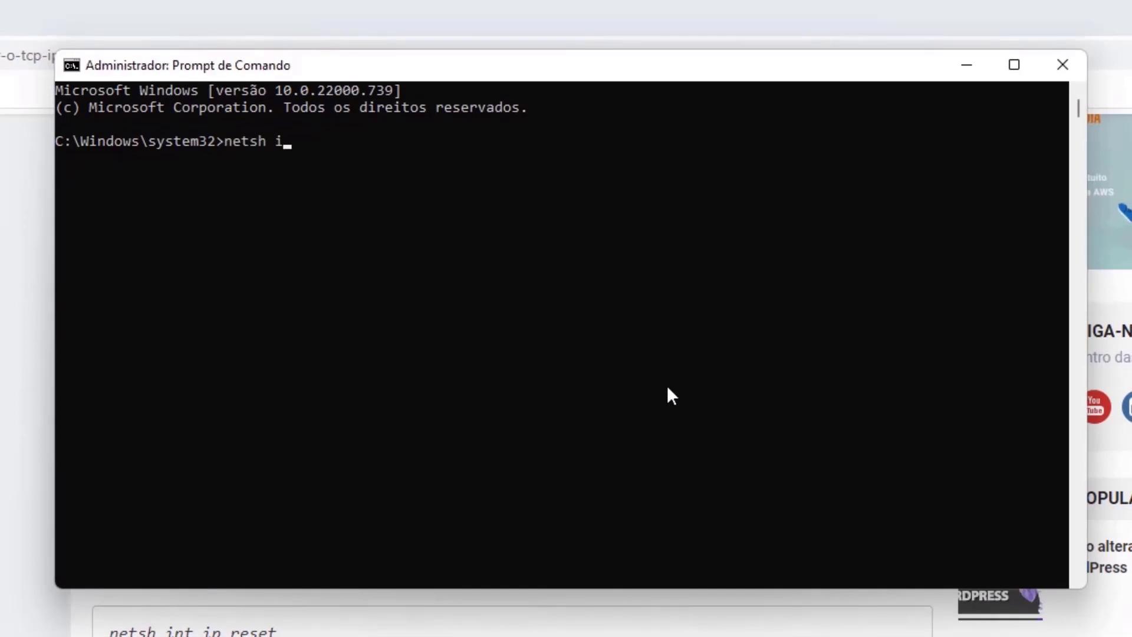
text(nt ip reset)
key(Return)
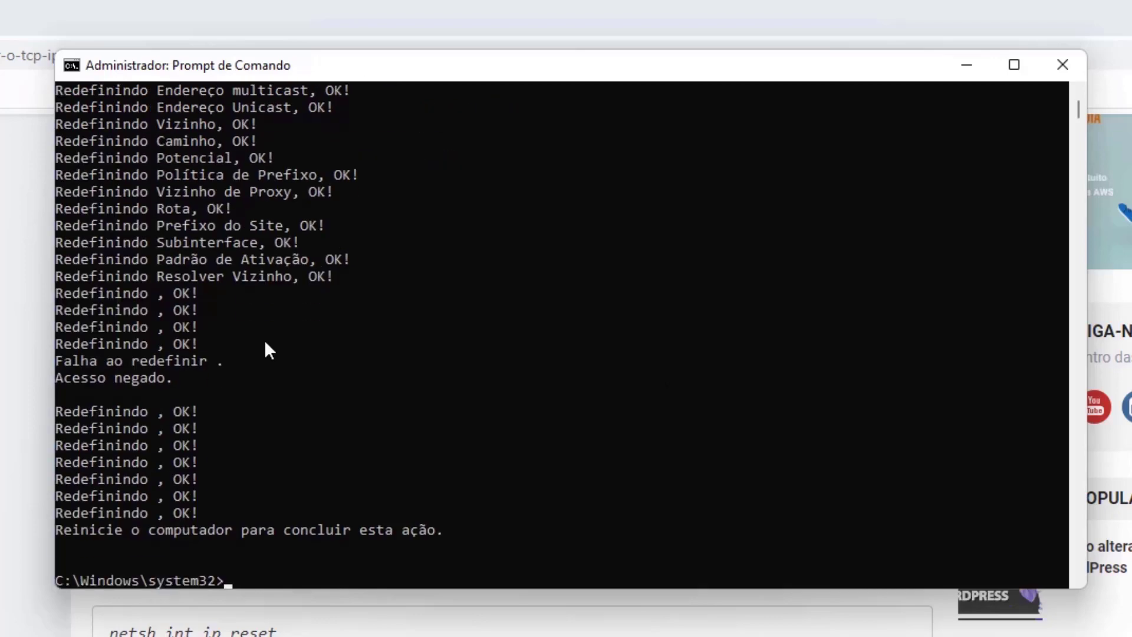